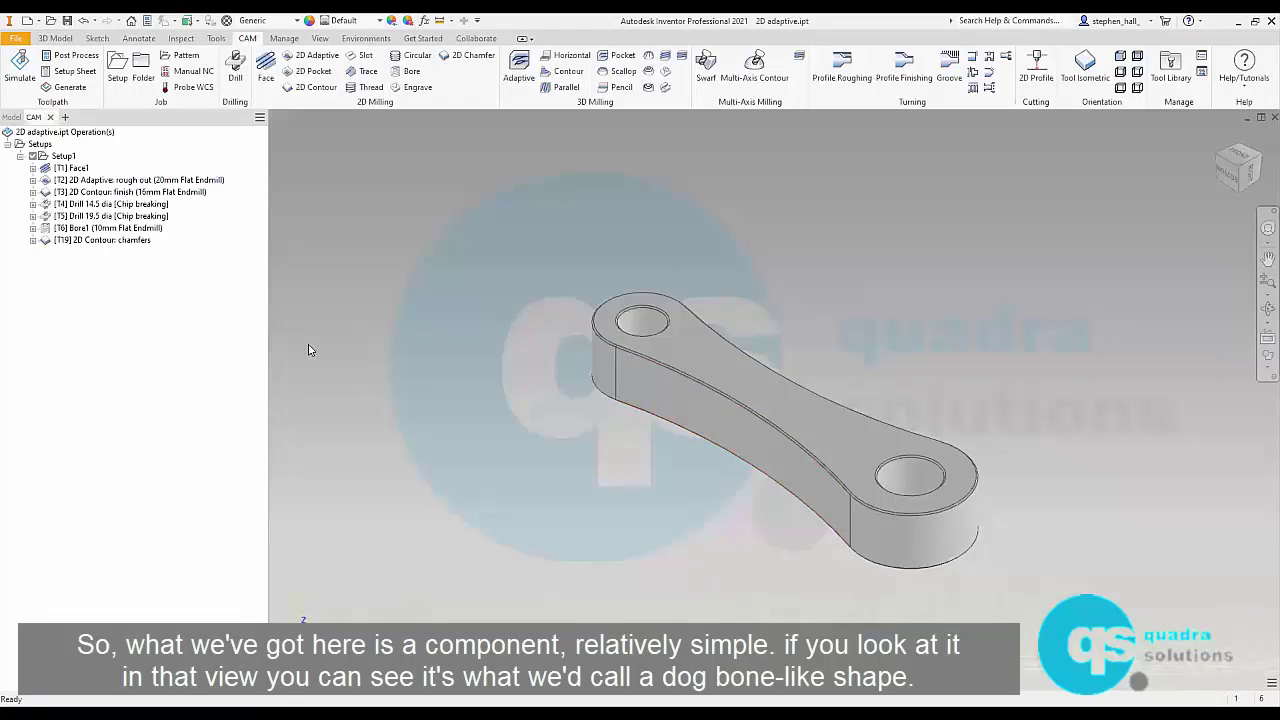
- Examine the dog-bone part face-on along with its modelling feature history, returning to the list of CAM operations
left_click(1240, 157)
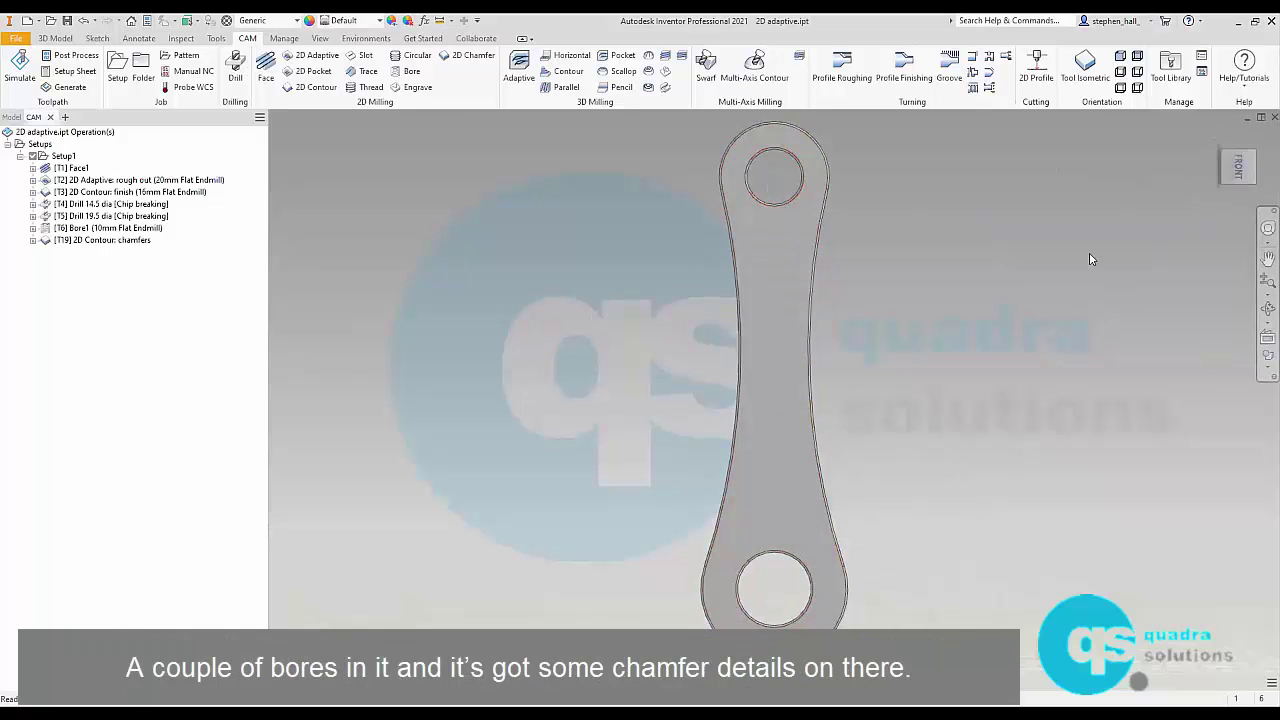
left_click(1217, 139)
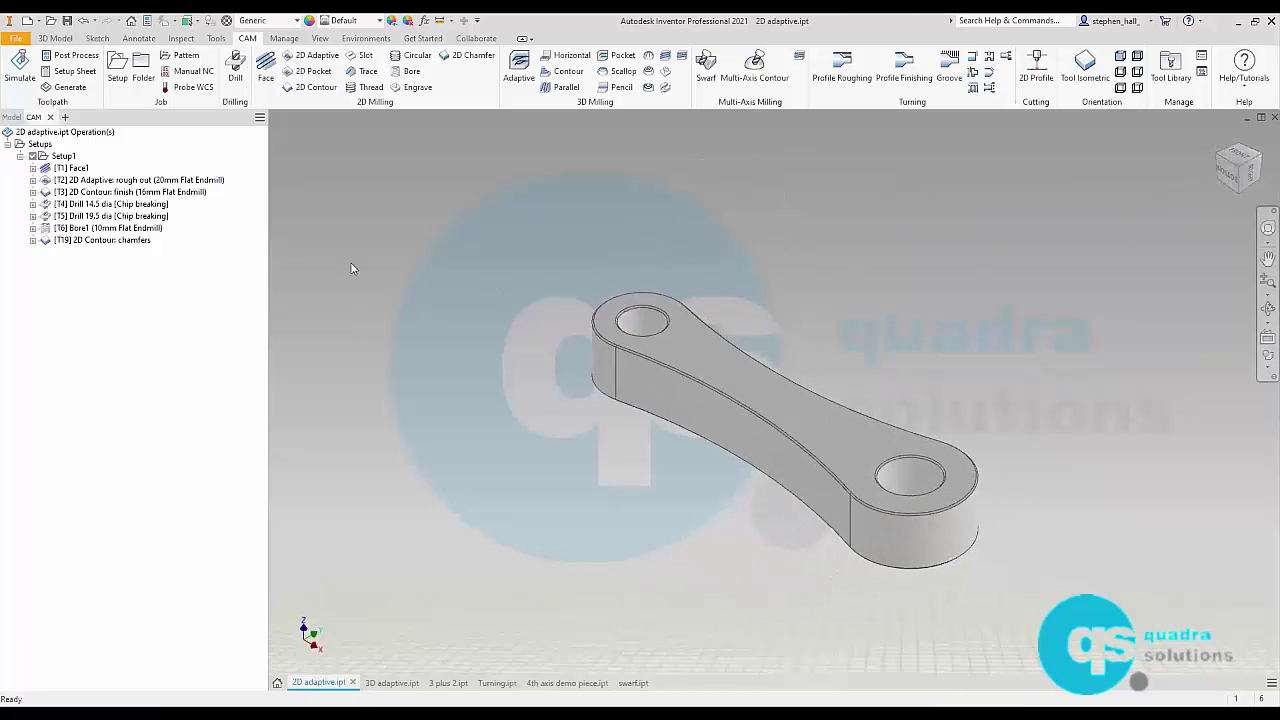
left_click(55, 38)
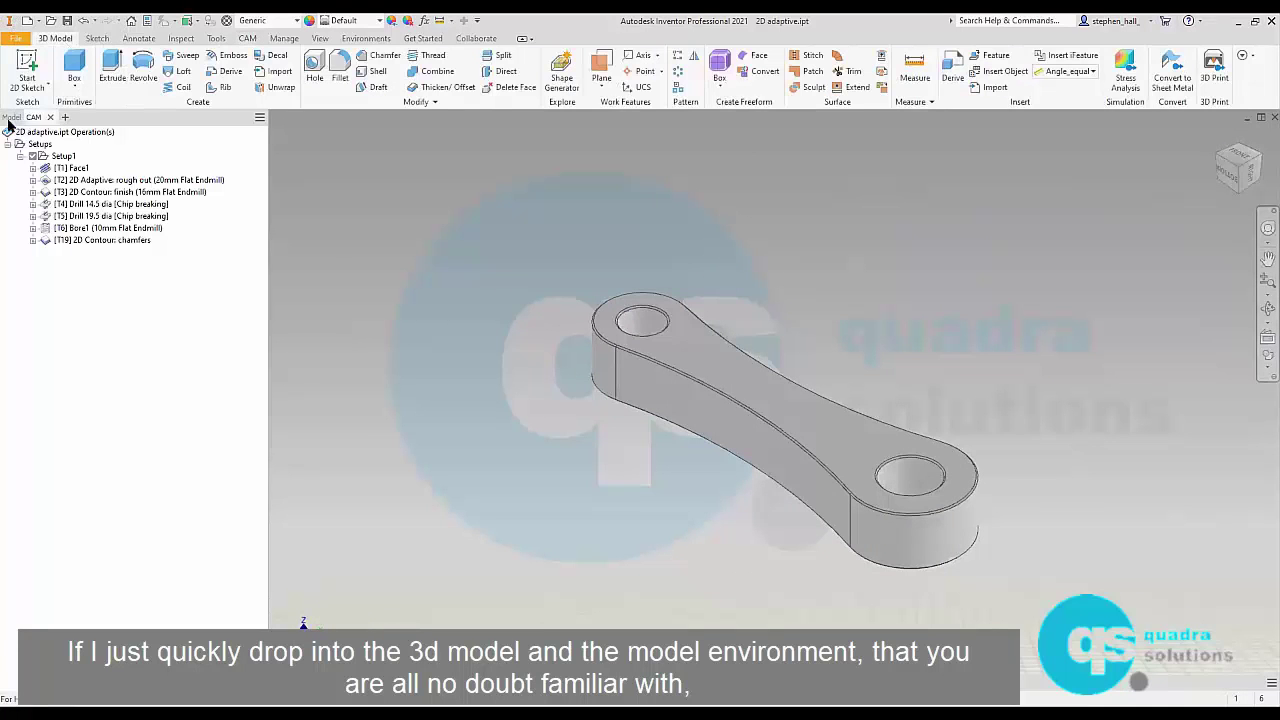
left_click(10, 118)
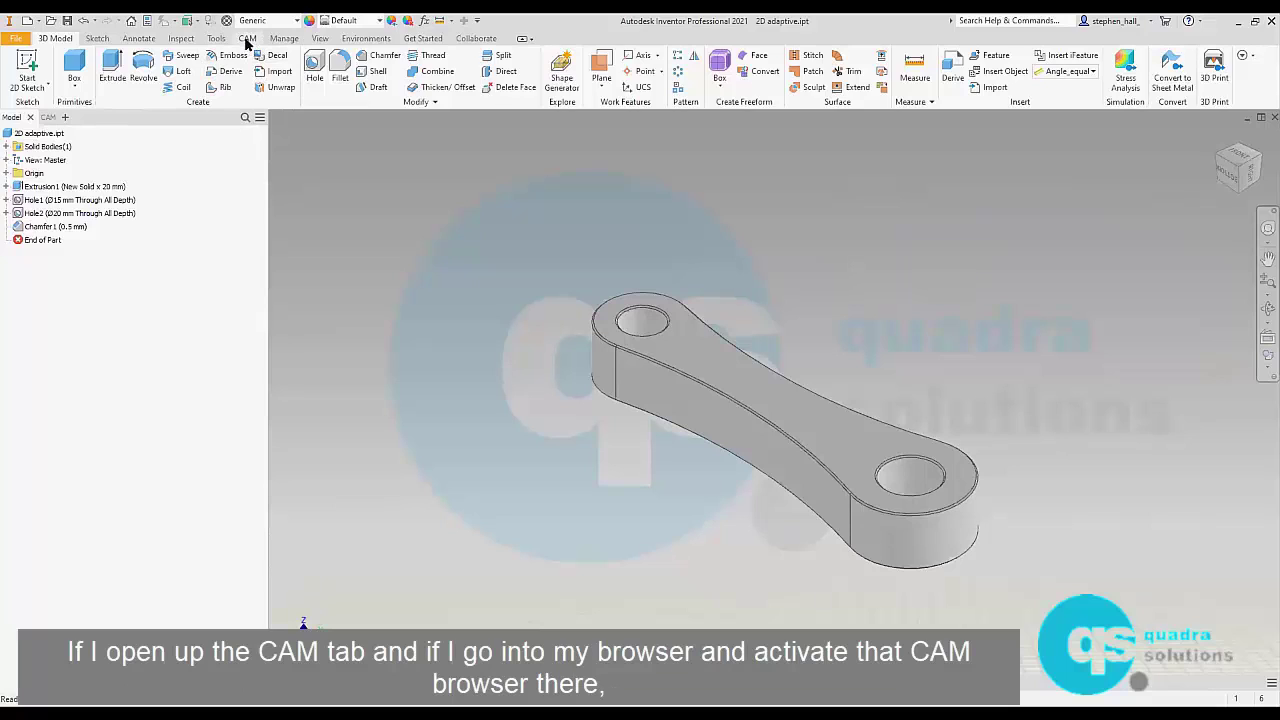
left_click(246, 39)
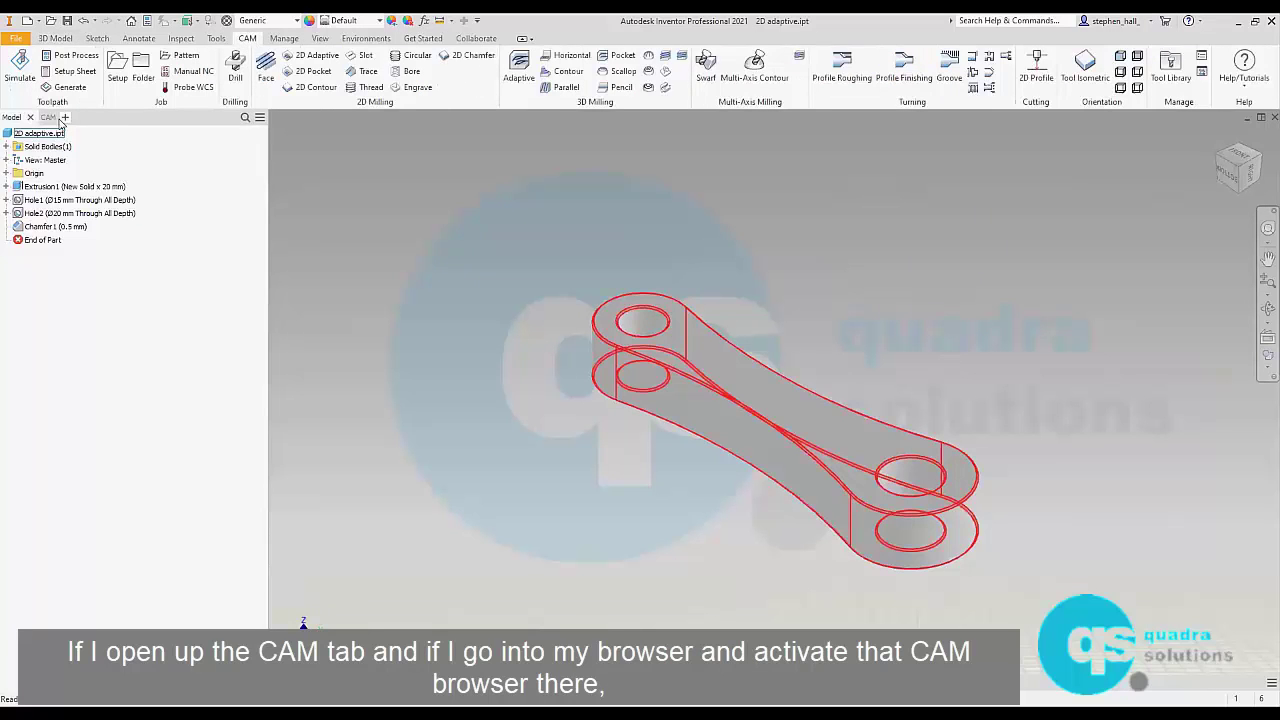
left_click(48, 118)
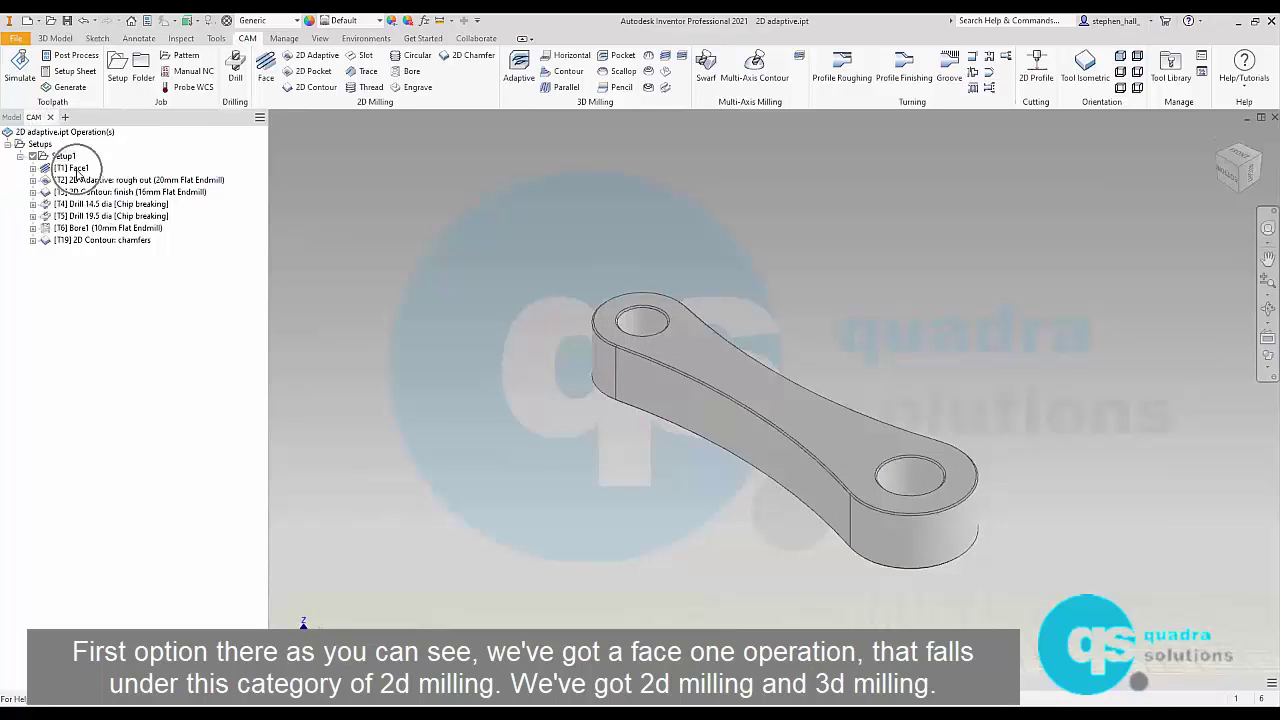
left_click(367, 112)
left_click(378, 110)
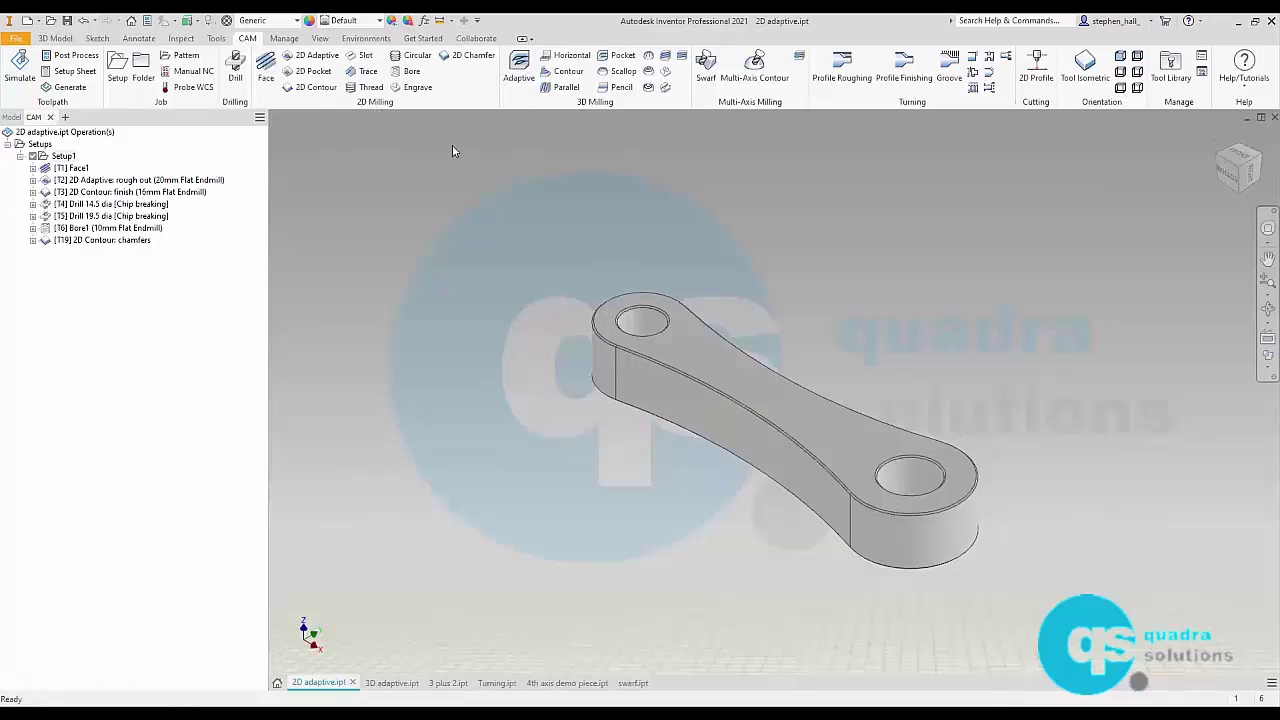
left_click(381, 108)
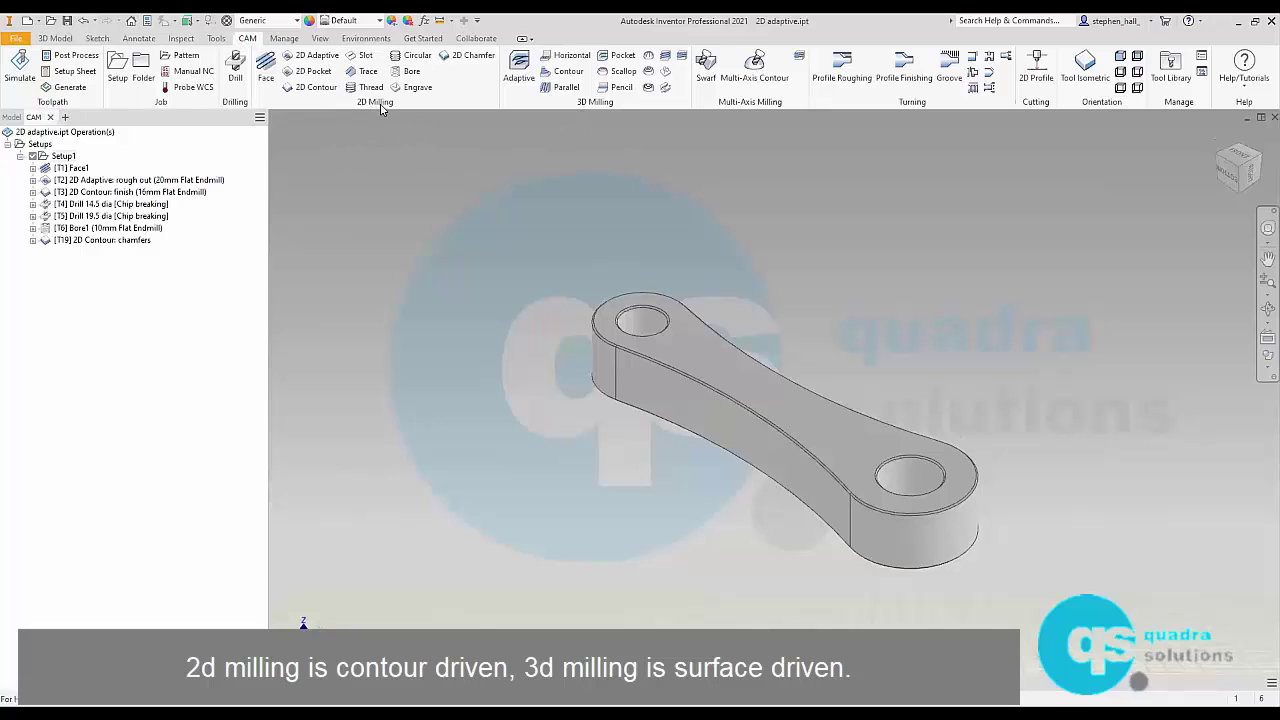
left_click(597, 110)
left_click(379, 106)
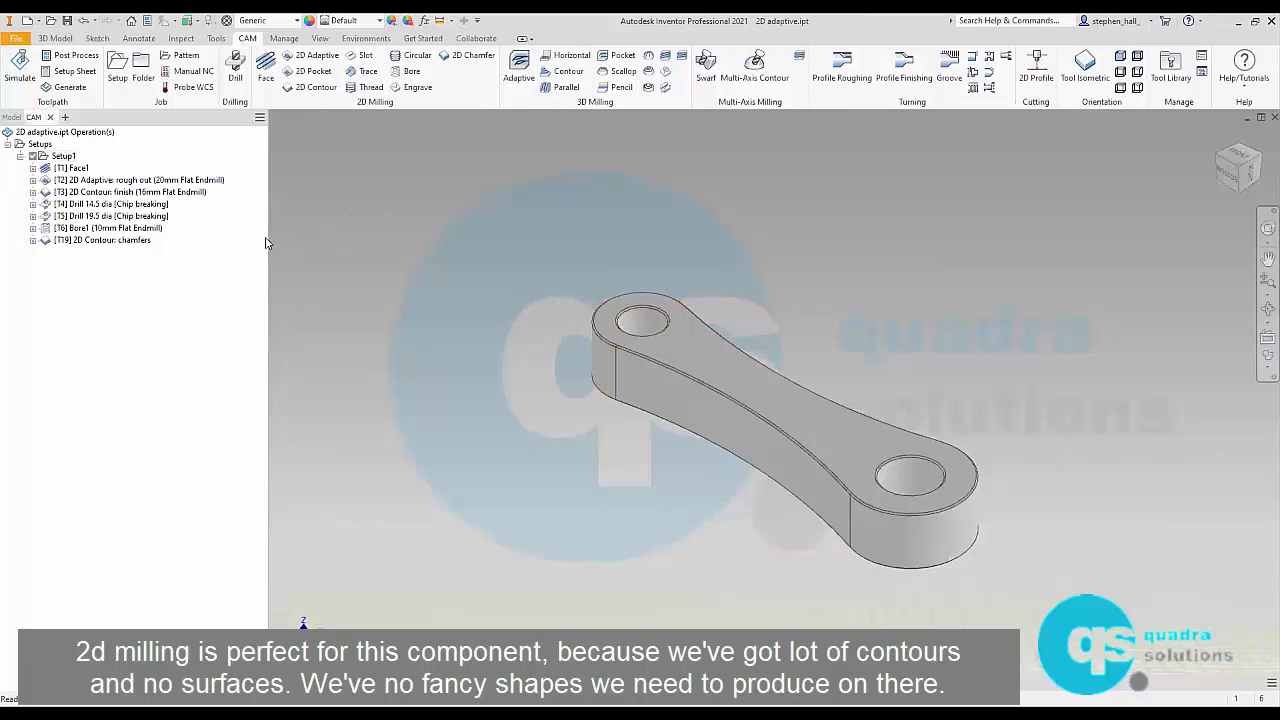
- Open the Face1 operation for editing and choose the Ø50 mm face mill, tool #1, as its cutter
left_click(265, 68)
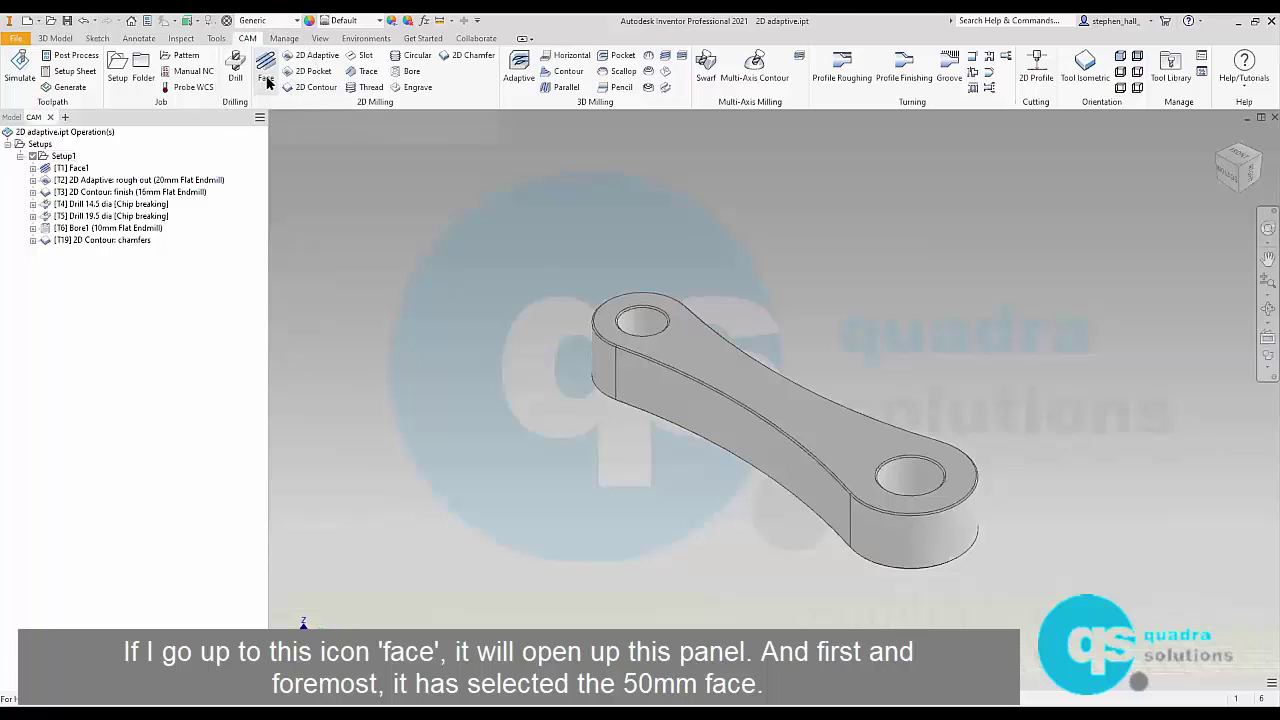
double_click(79, 170)
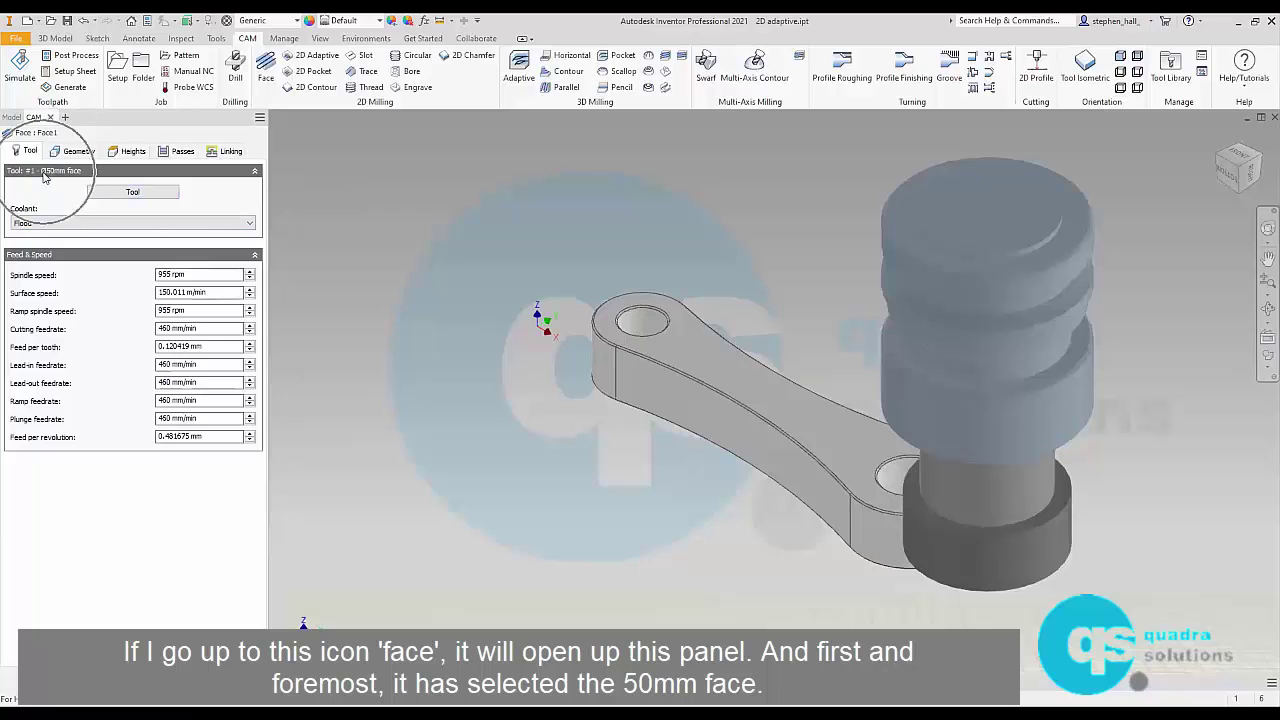
left_click(120, 196)
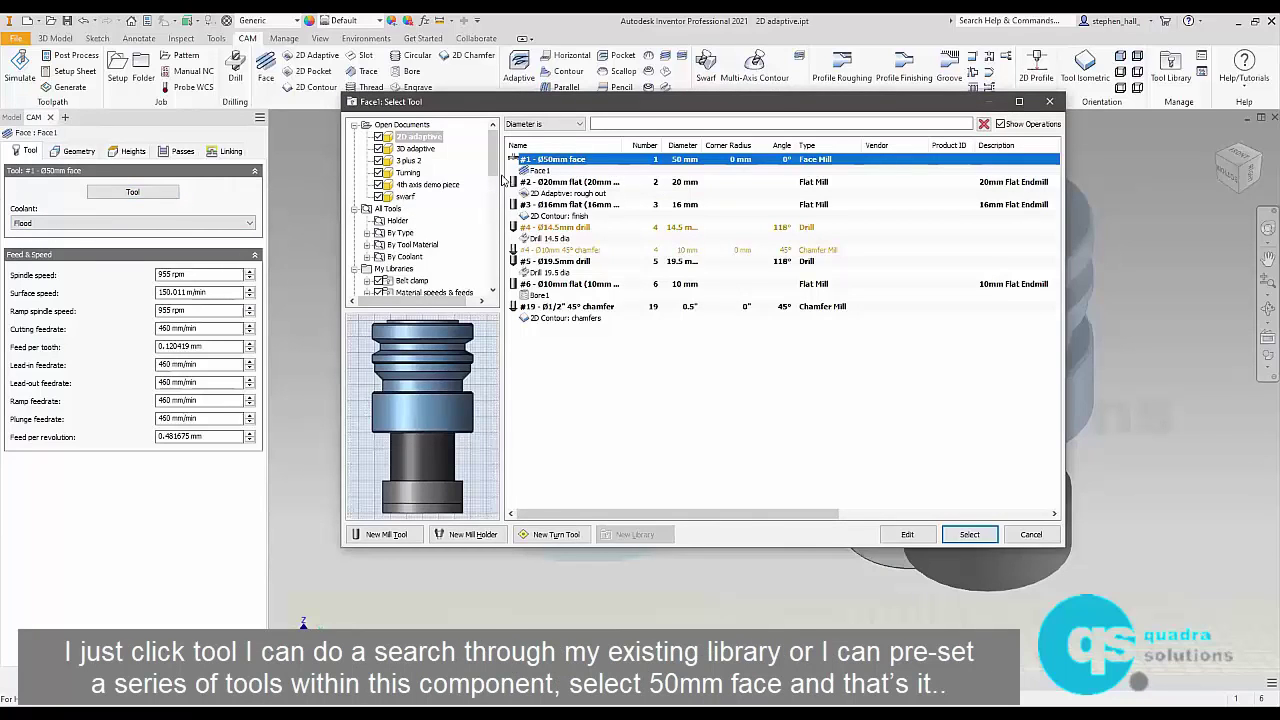
scroll(494, 150, "down", 4)
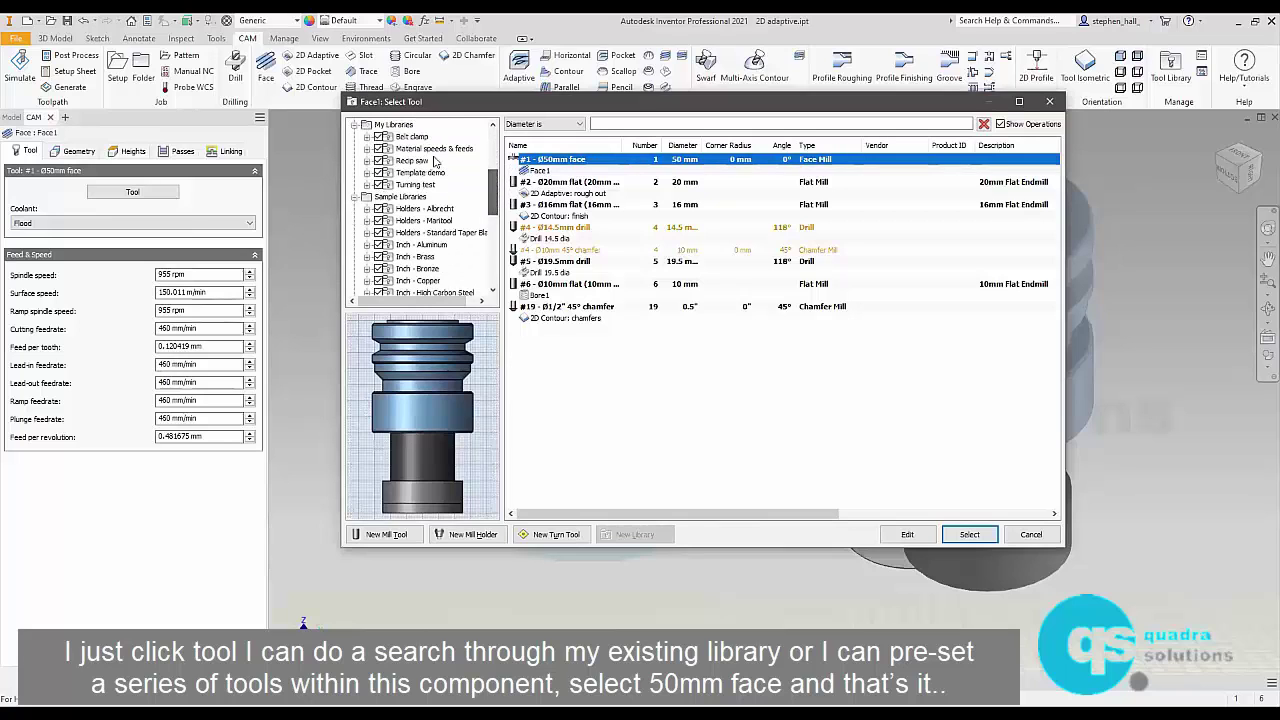
scroll(495, 190, "up", 4)
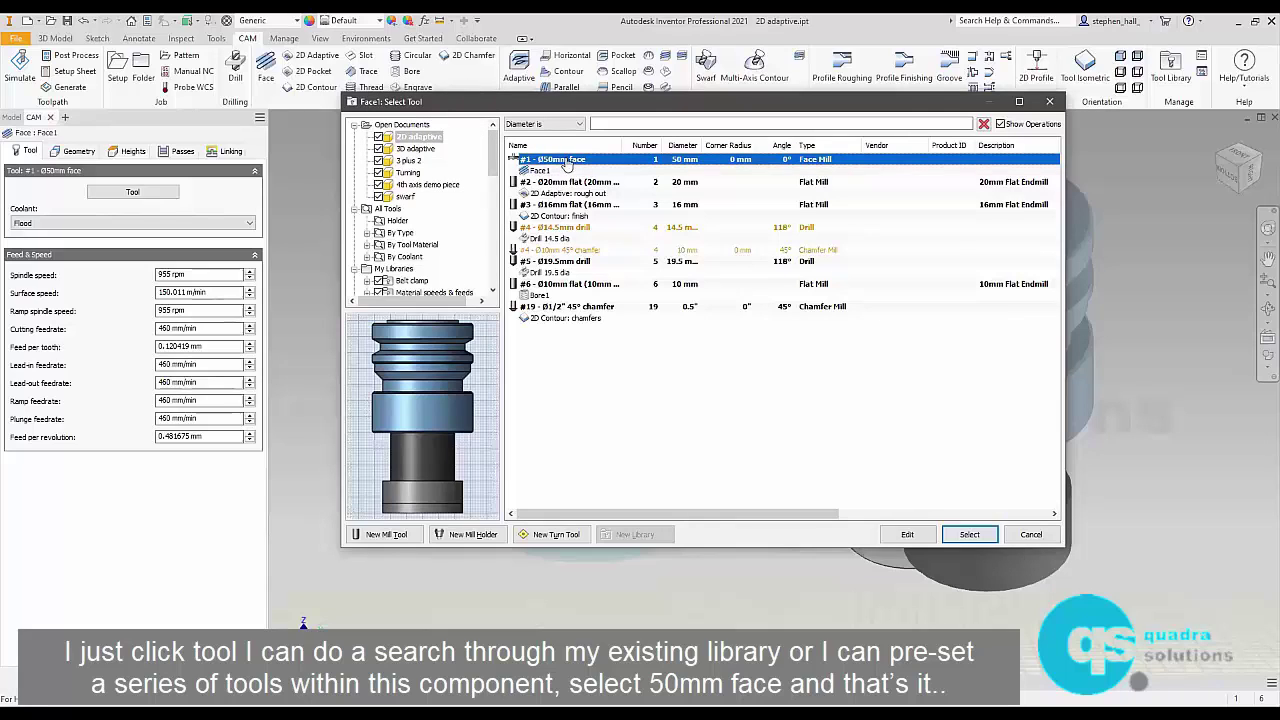
left_click(969, 534)
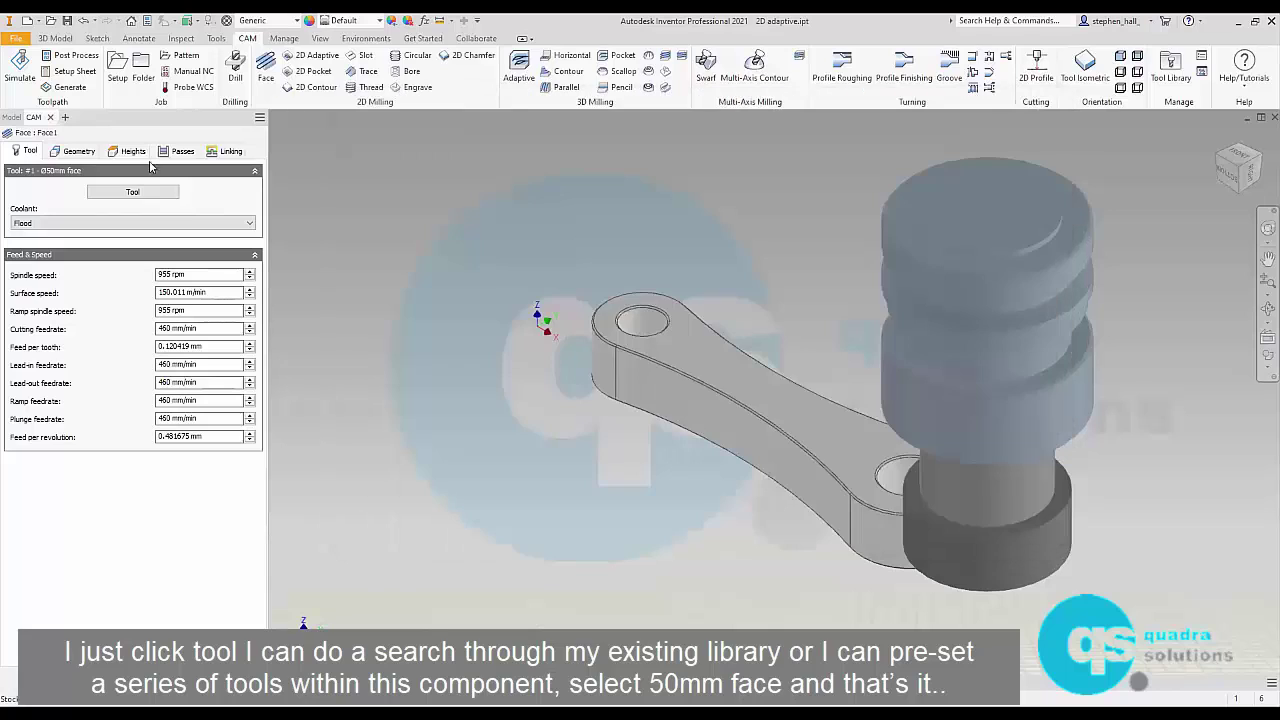
- Review Face1's stock contour, heights, passes and linking settings, and accept the operation to generate its toolpath
left_click(79, 152)
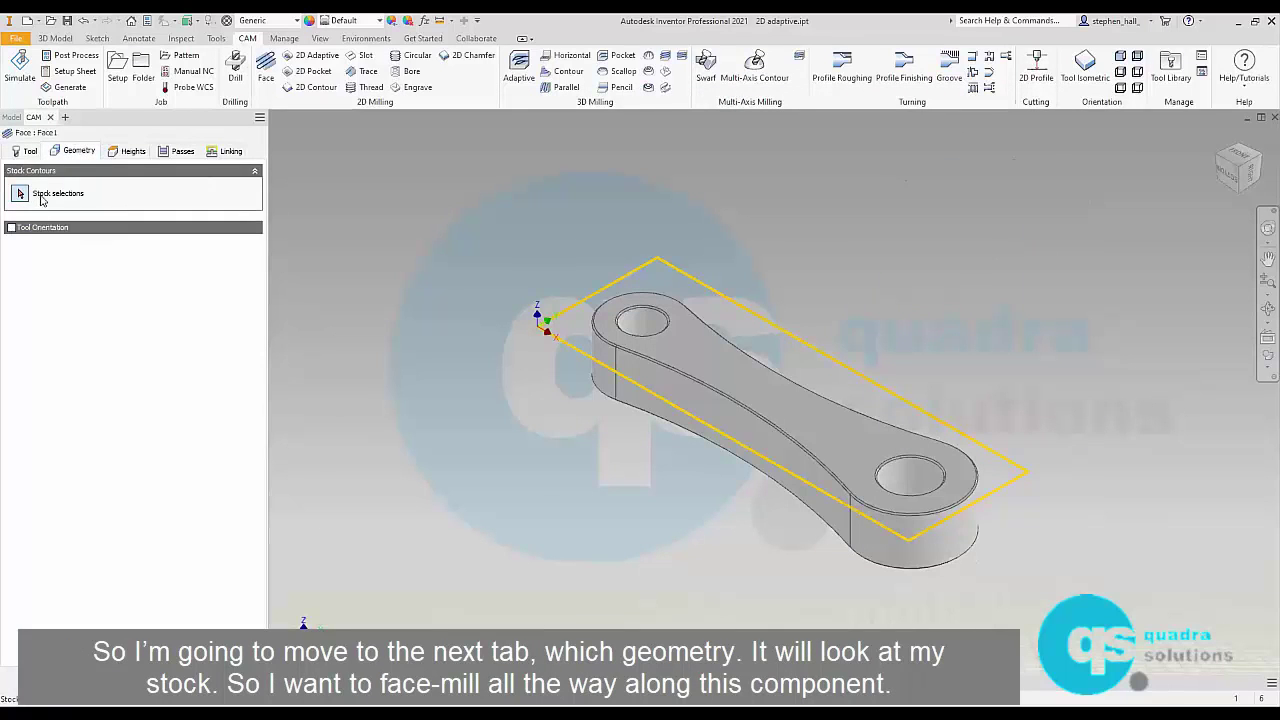
left_click(41, 195)
left_click(128, 155)
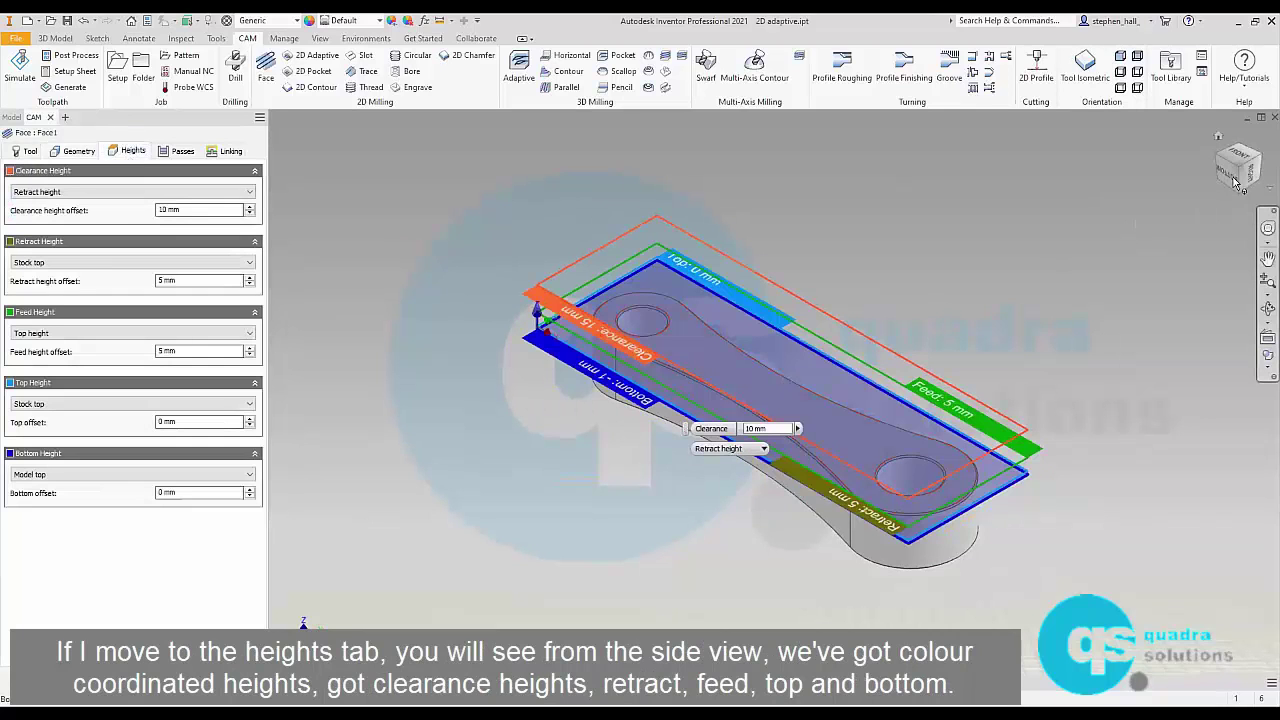
left_click(1235, 181)
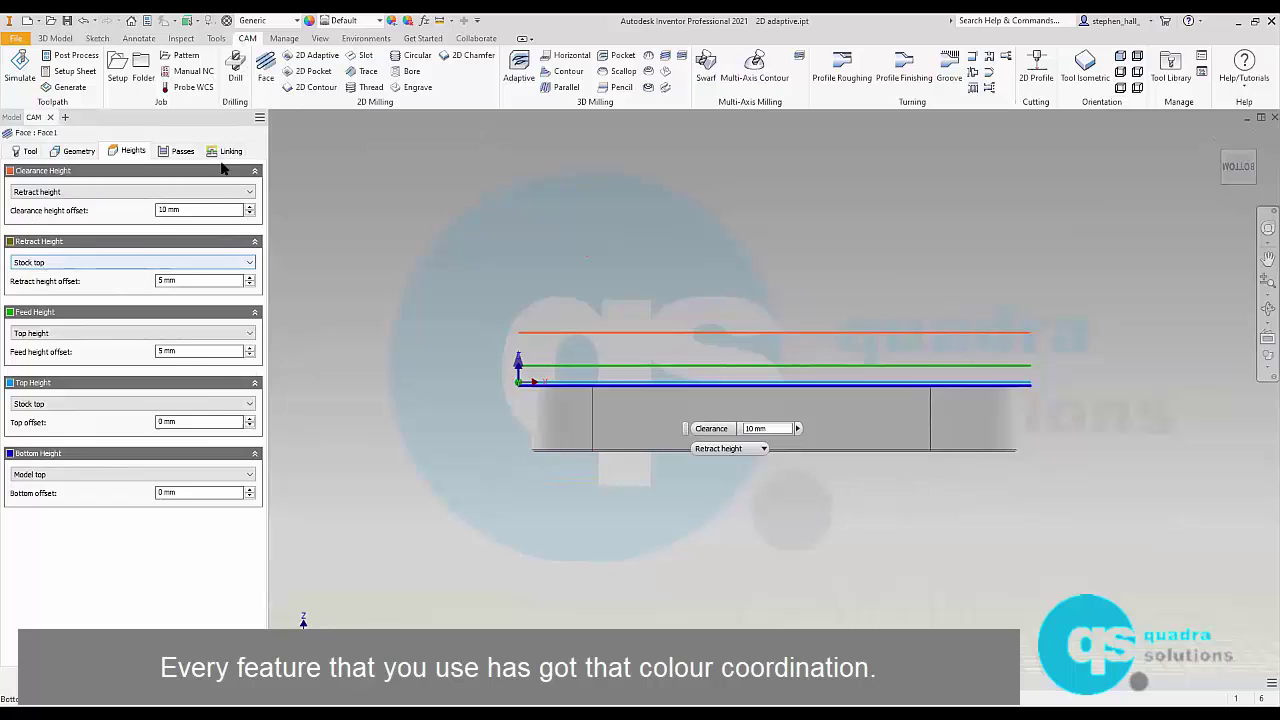
left_click(177, 151)
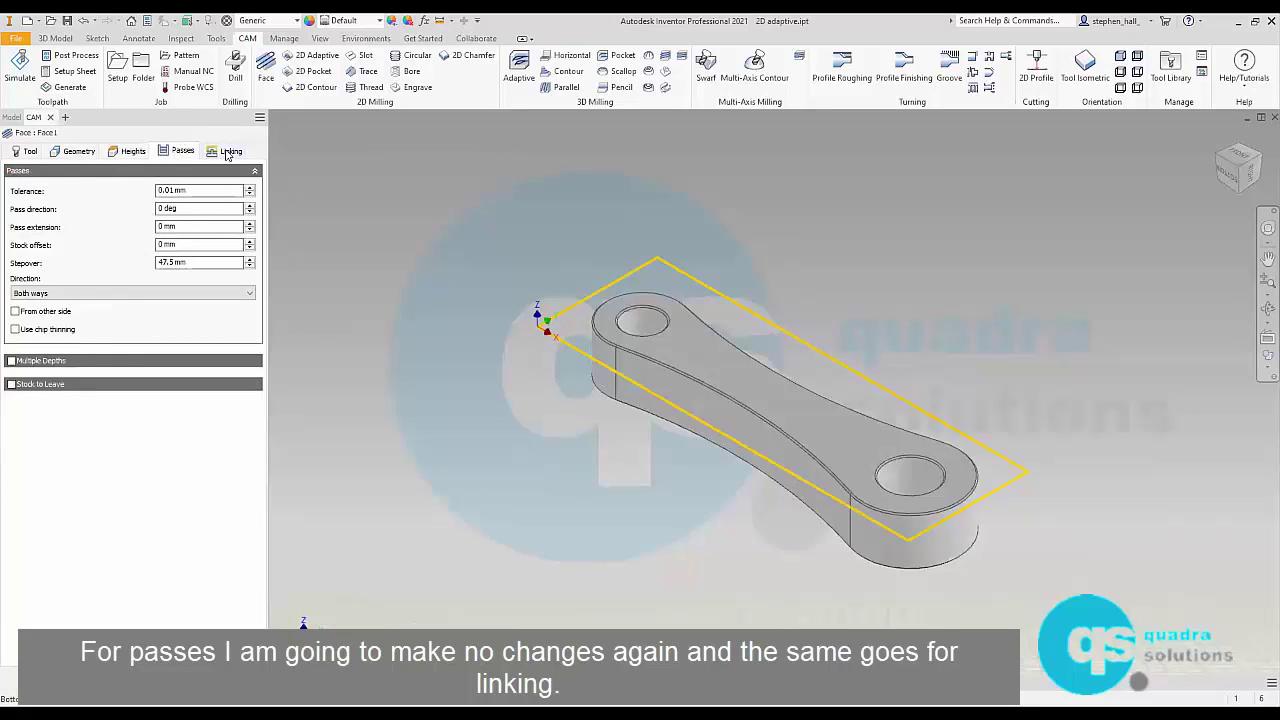
left_click(227, 152)
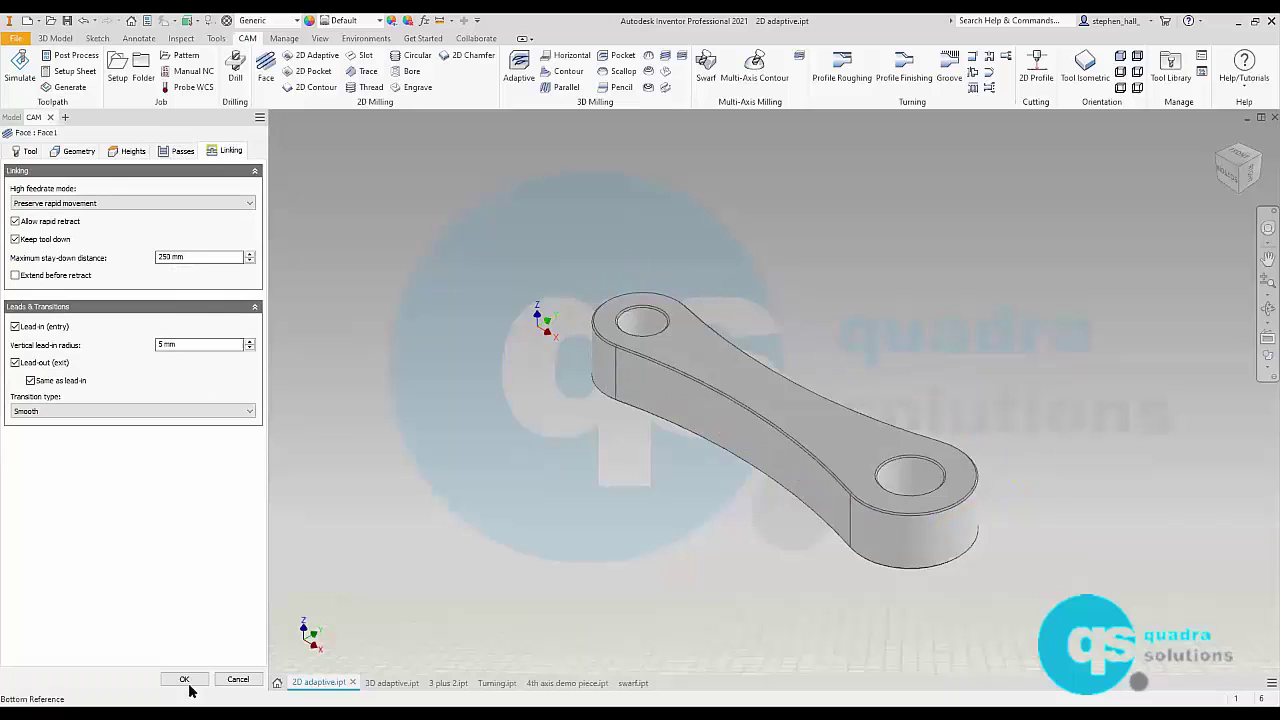
left_click(185, 680)
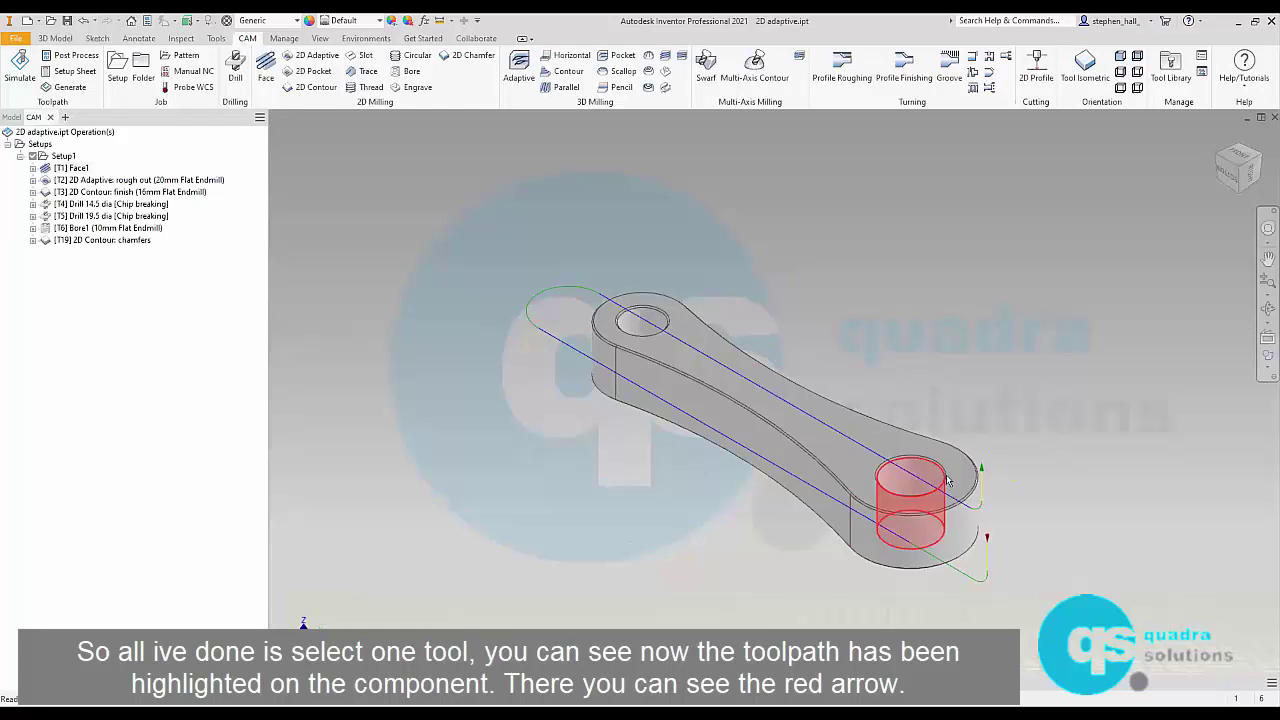
- Play the stock simulation of the Face1 toolpath
left_click(988, 543)
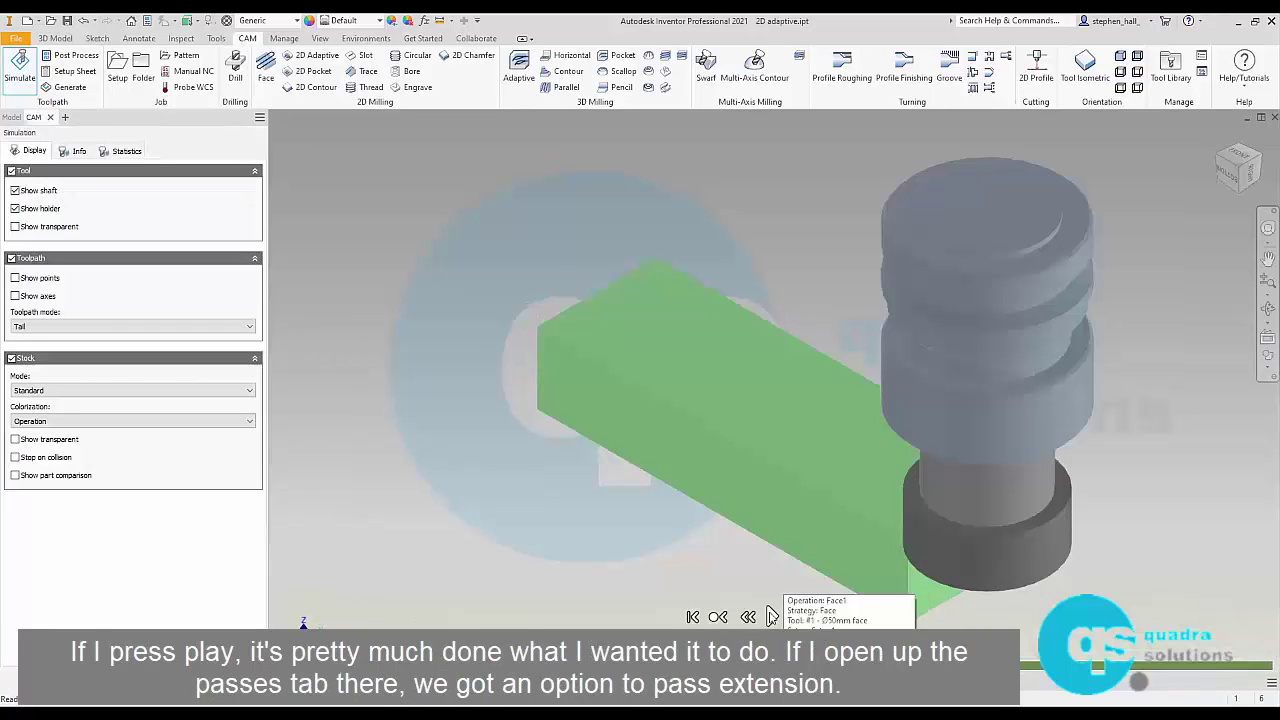
left_click(771, 616)
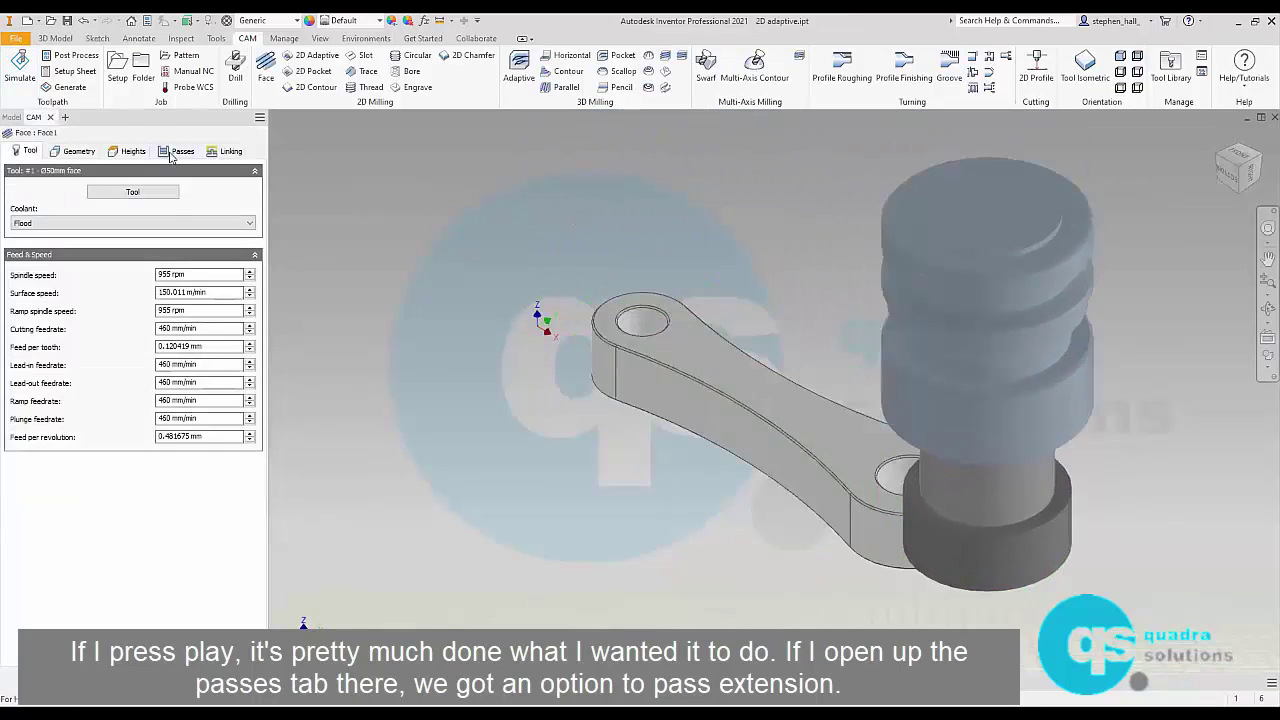
- Set Face1's pass extension to 30 mm, accept the operation and check the extended toolpath from the side
left_click(178, 151)
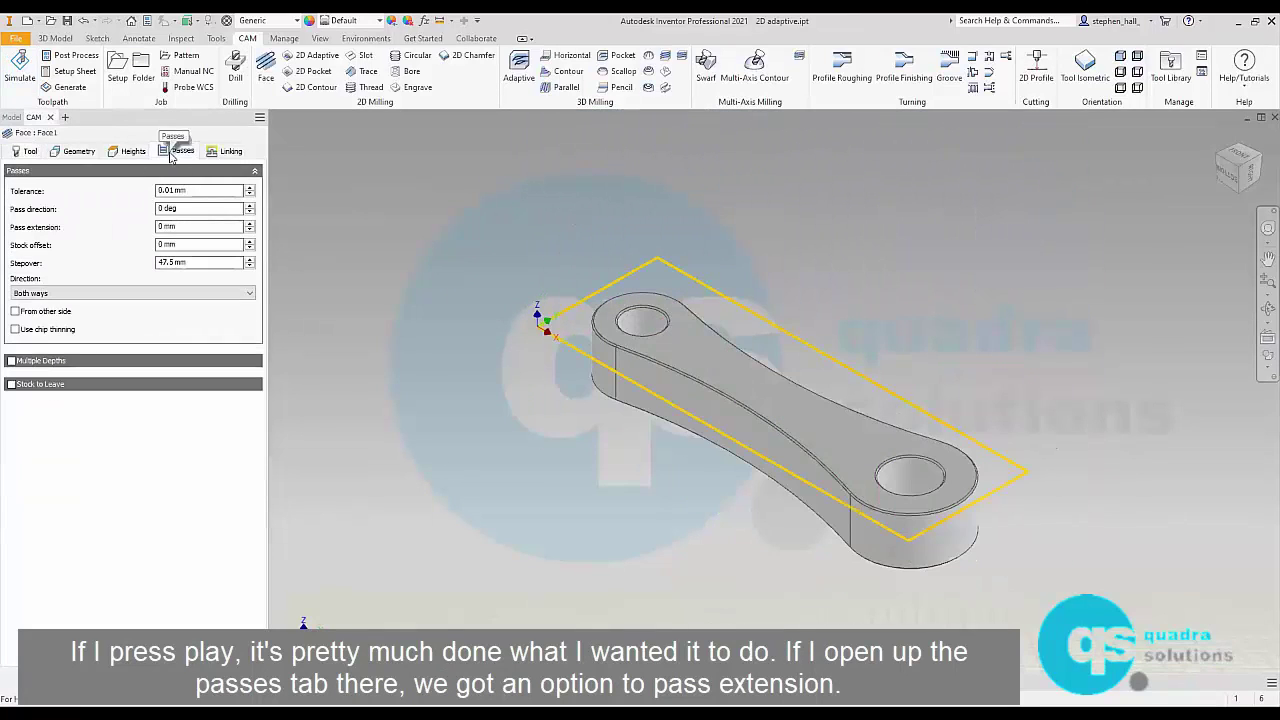
left_click(182, 227)
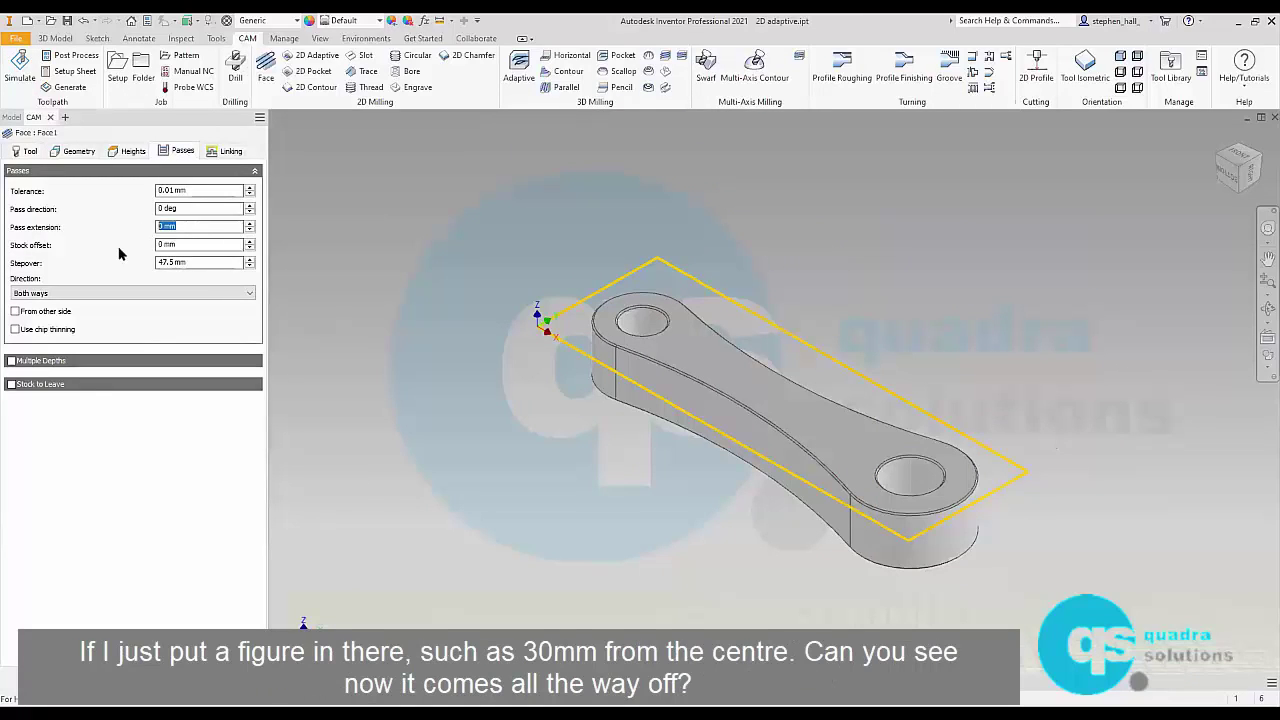
type("30")
key("Return")
key("Return")
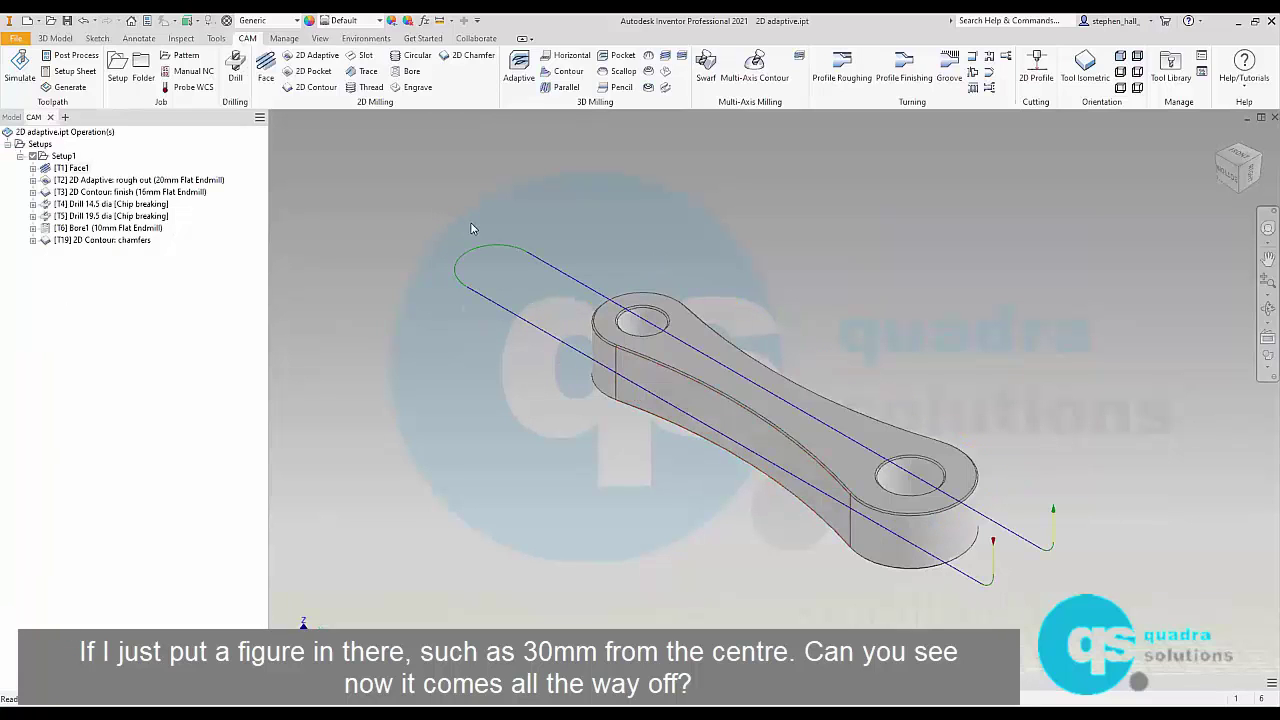
left_click(1231, 178)
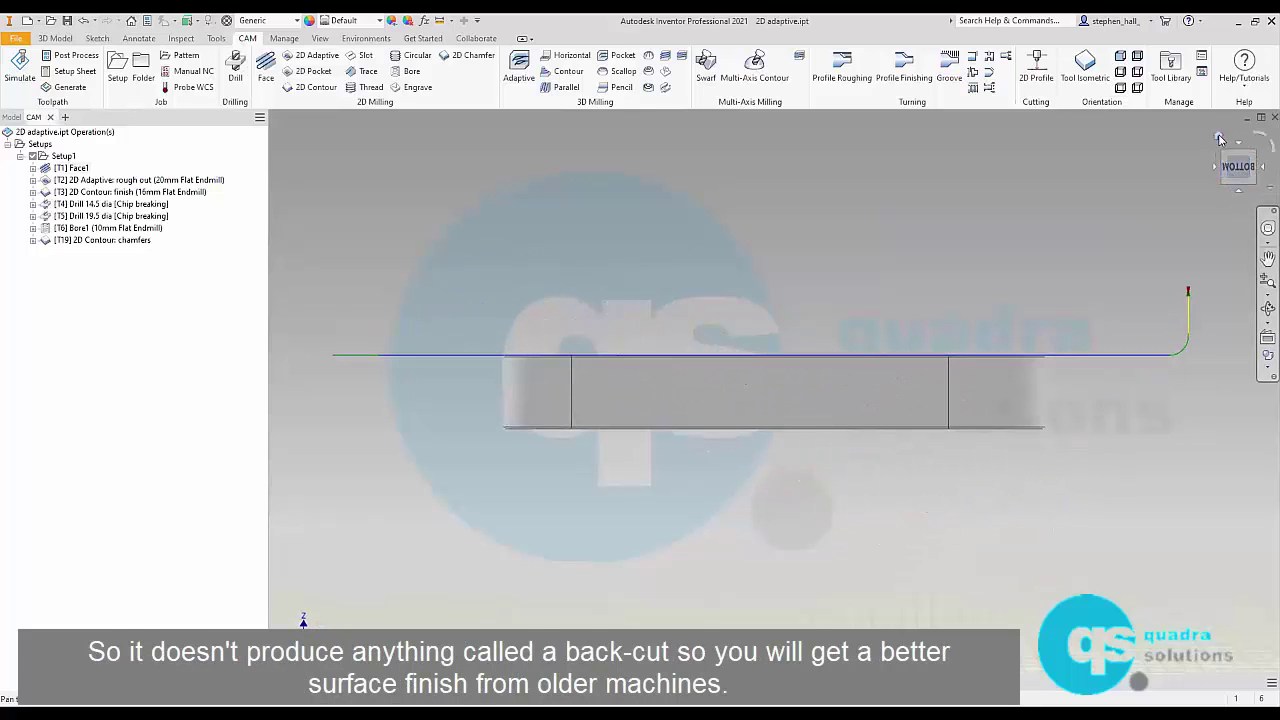
left_click(1219, 138)
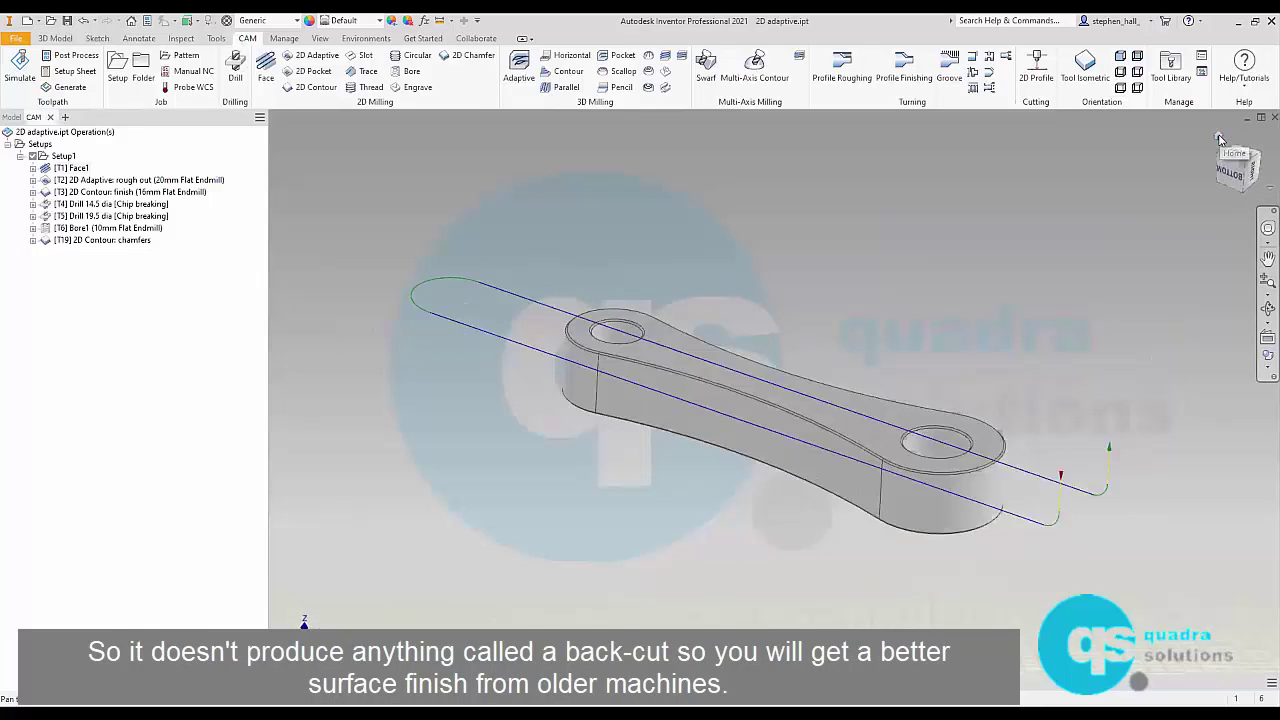